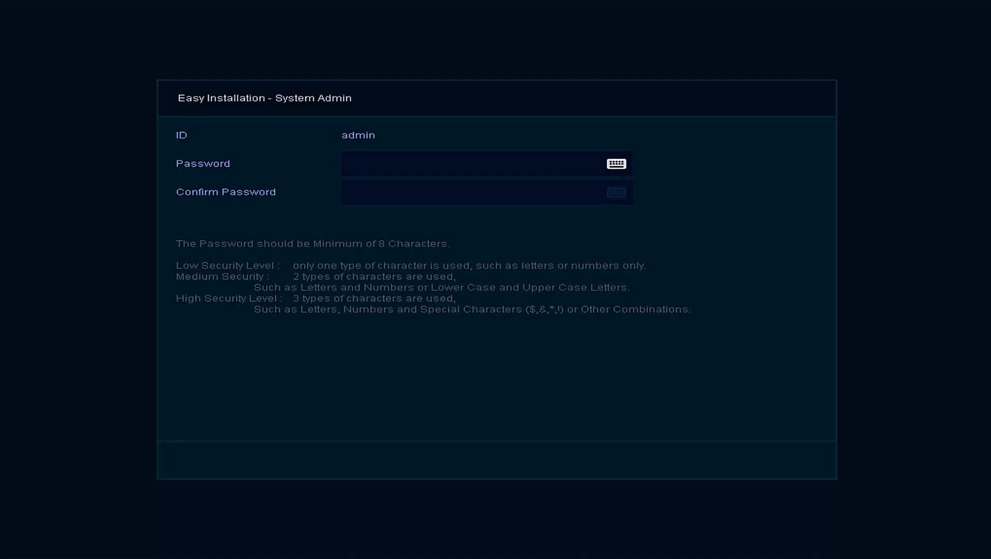
- Enter a new password for the admin account in the Password field
click(450, 166)
click(258, 313)
click(331, 286)
click(371, 282)
click(403, 286)
click(439, 286)
click(468, 285)
click(436, 236)
click(399, 233)
click(357, 232)
click(328, 233)
click(279, 309)
click(295, 234)
click(425, 367)
- Re-enter the admin password in the Confirm Password field, save it and close the System Admin setup page
click(450, 192)
click(284, 309)
click(329, 284)
click(365, 284)
click(400, 284)
click(437, 284)
click(469, 285)
click(435, 233)
click(401, 232)
click(364, 233)
click(330, 233)
click(286, 310)
click(294, 233)
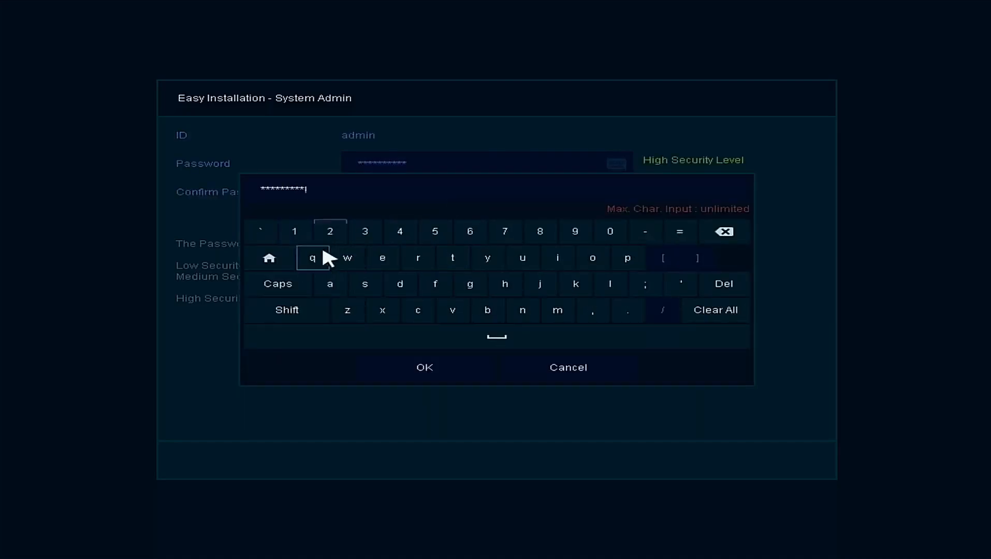
click(424, 367)
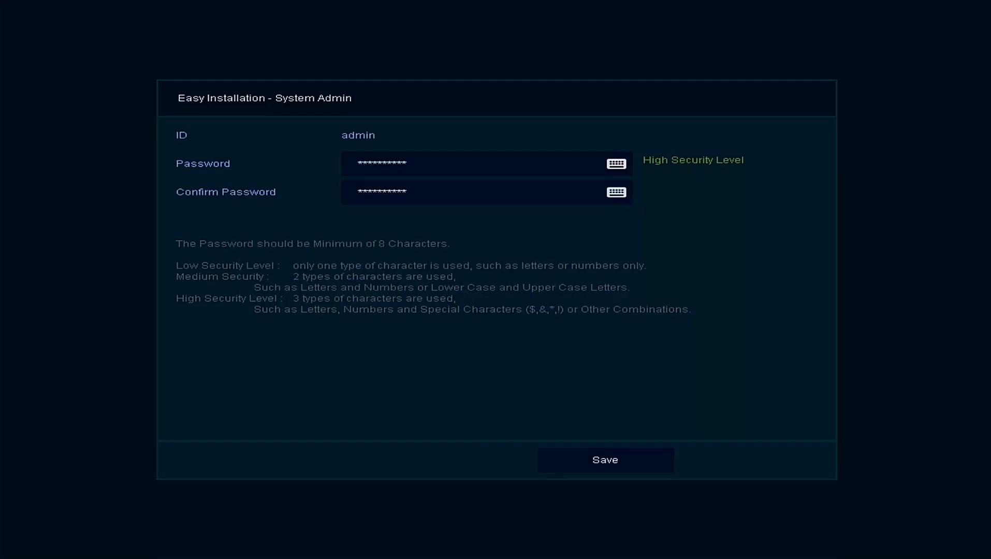
click(651, 467)
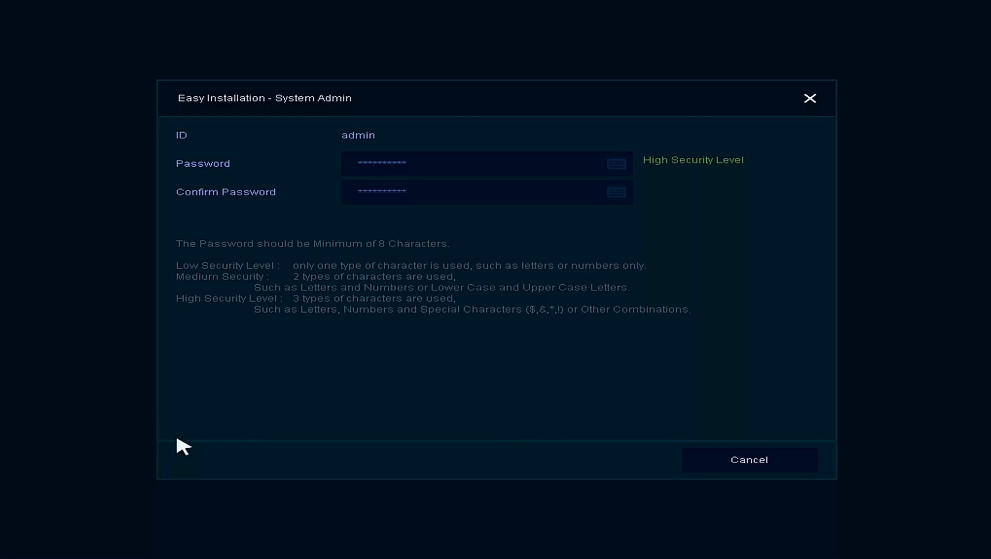
click(786, 461)
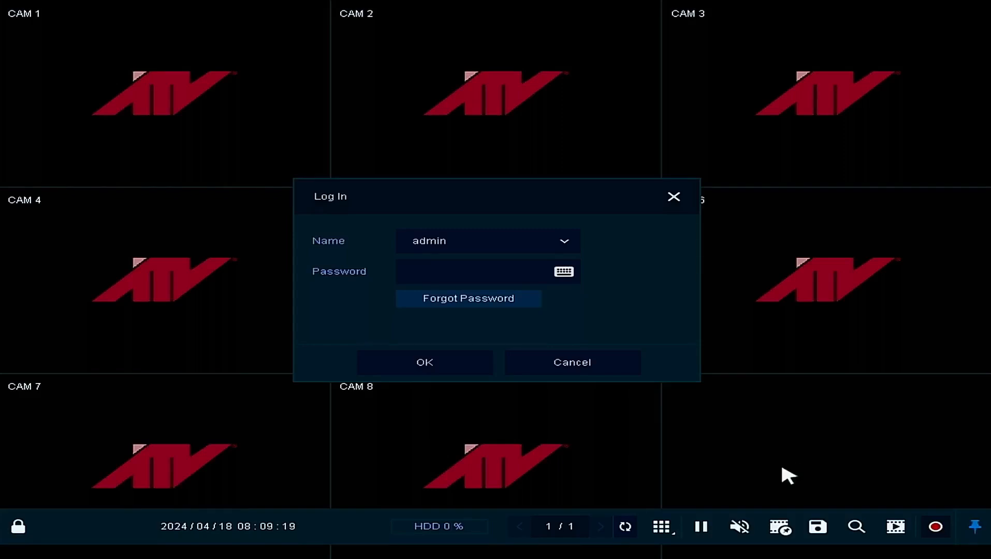
- Log in as admin with the account password and continue past the Easy Installation Account page
click(506, 274)
click(334, 285)
click(365, 285)
click(388, 287)
click(432, 287)
click(479, 279)
click(435, 232)
click(397, 223)
click(365, 232)
click(330, 236)
click(302, 308)
click(305, 262)
click(416, 365)
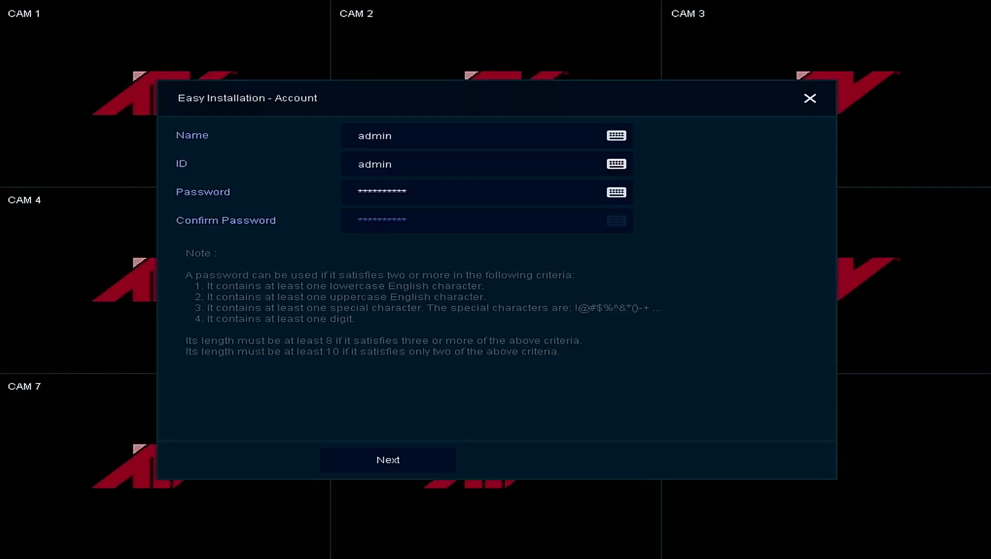
click(389, 460)
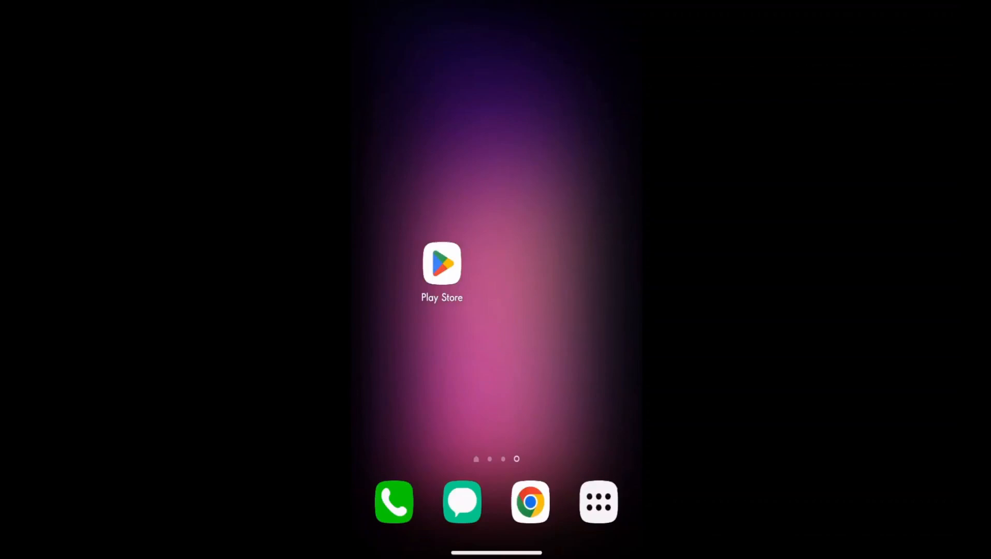
- Switch to the phone's Play Store, search for atvision ip and install the ATVision IP app
click(441, 263)
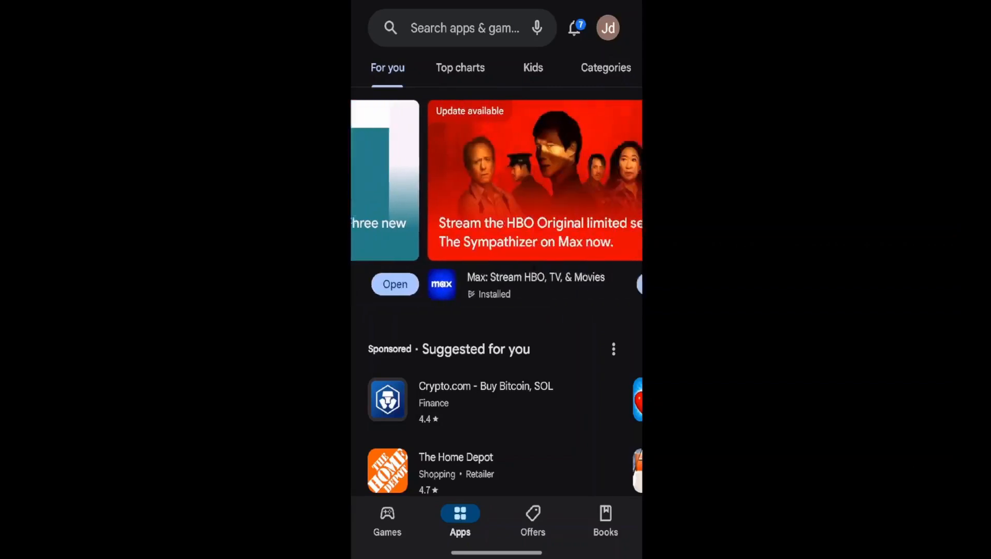
click(481, 31)
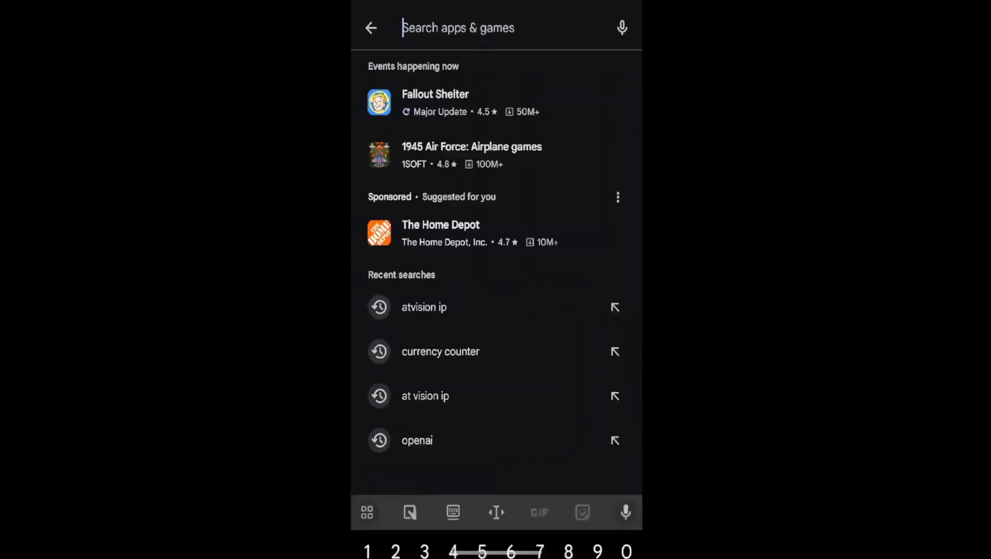
text(At)
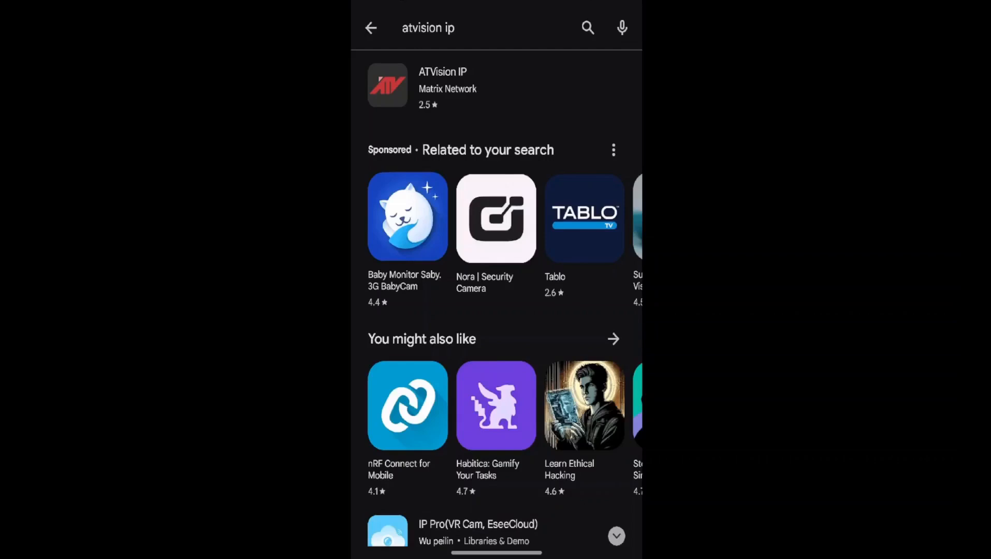
click(447, 87)
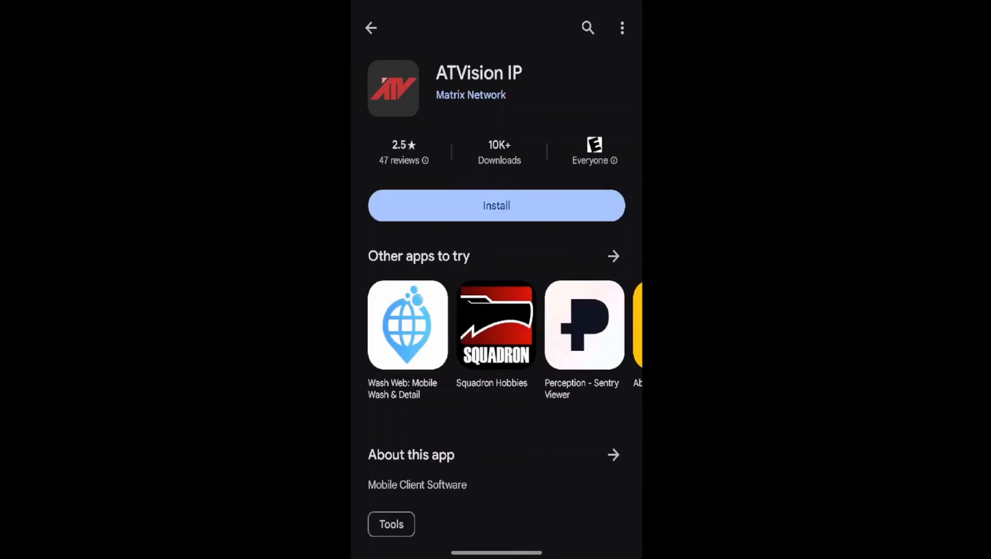
click(547, 190)
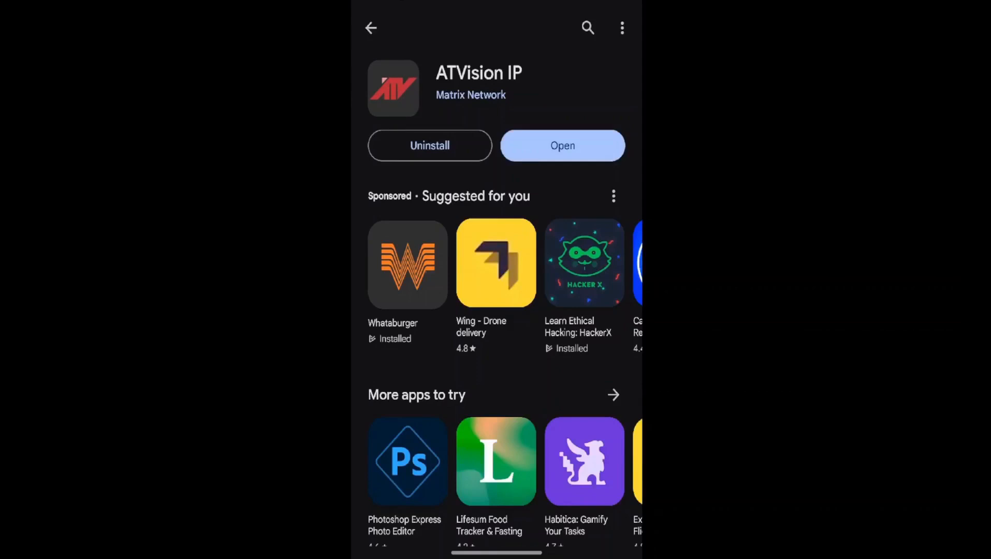
- Open ATVision IP, allow camera access while using the app and go to its Setup page
click(601, 137)
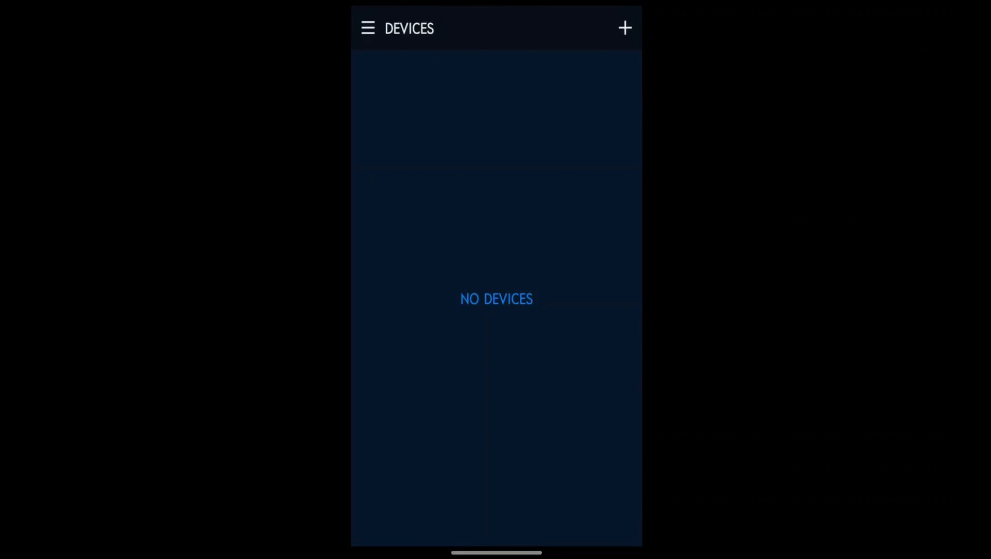
click(367, 27)
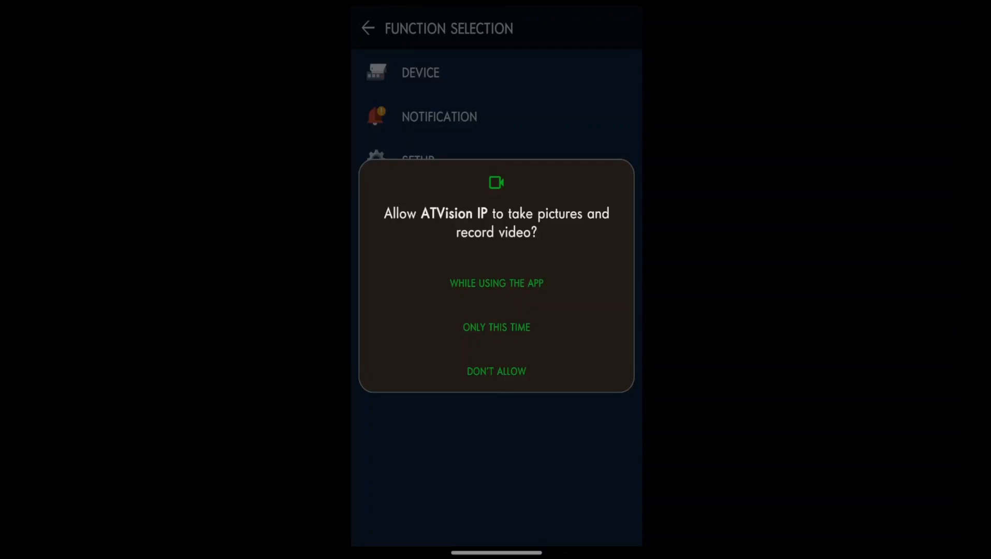
click(497, 283)
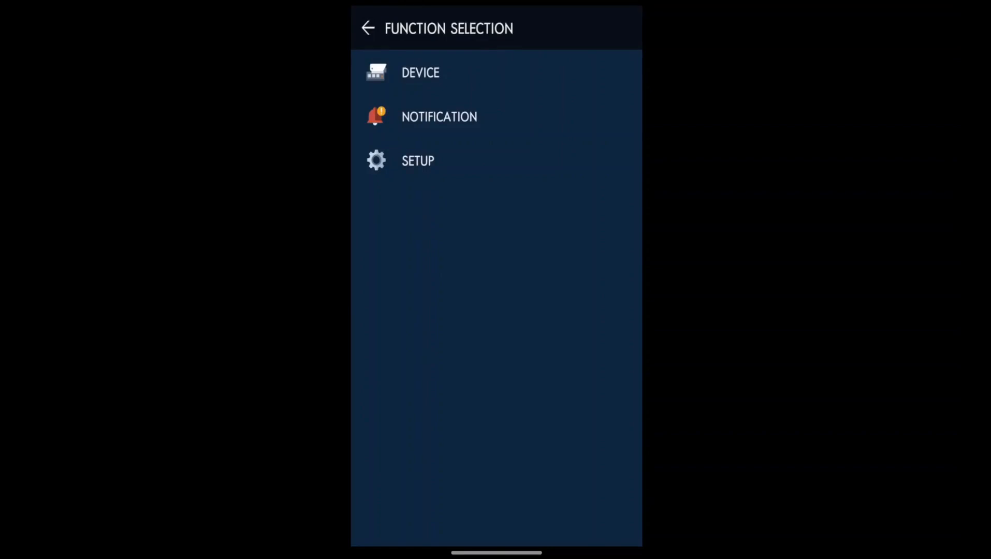
click(538, 155)
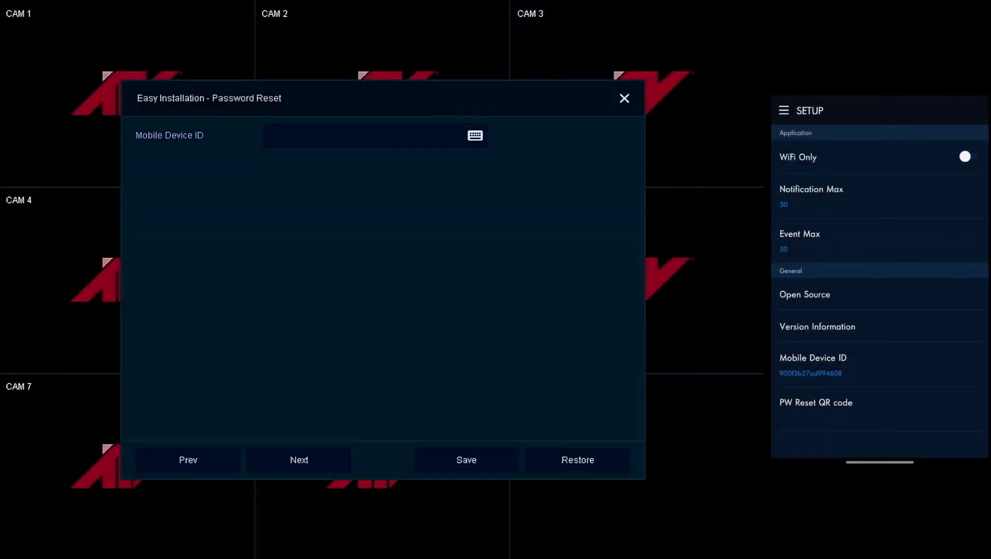
- Switch to the recorder's Password Reset page, enter the Mobile Device ID shown in the phone app and save it
click(354, 142)
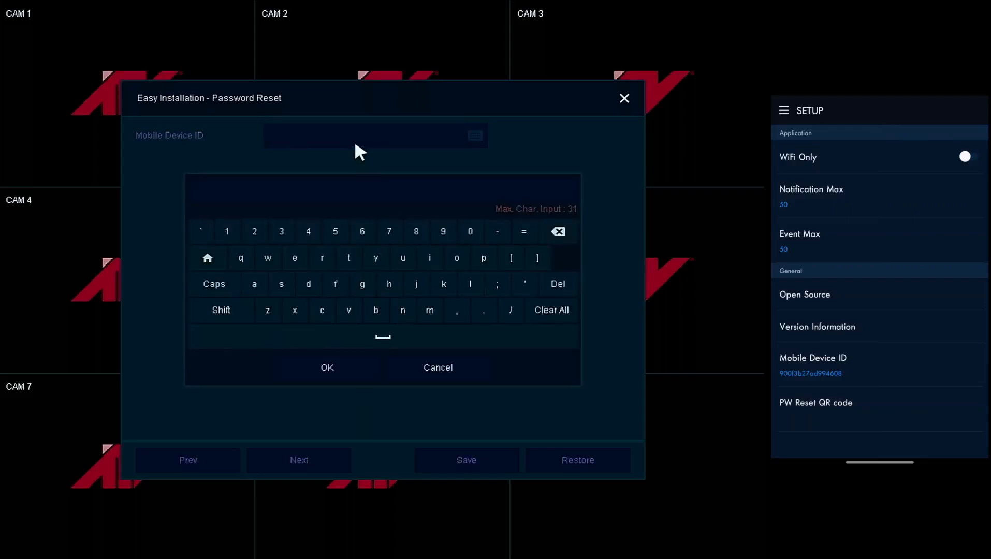
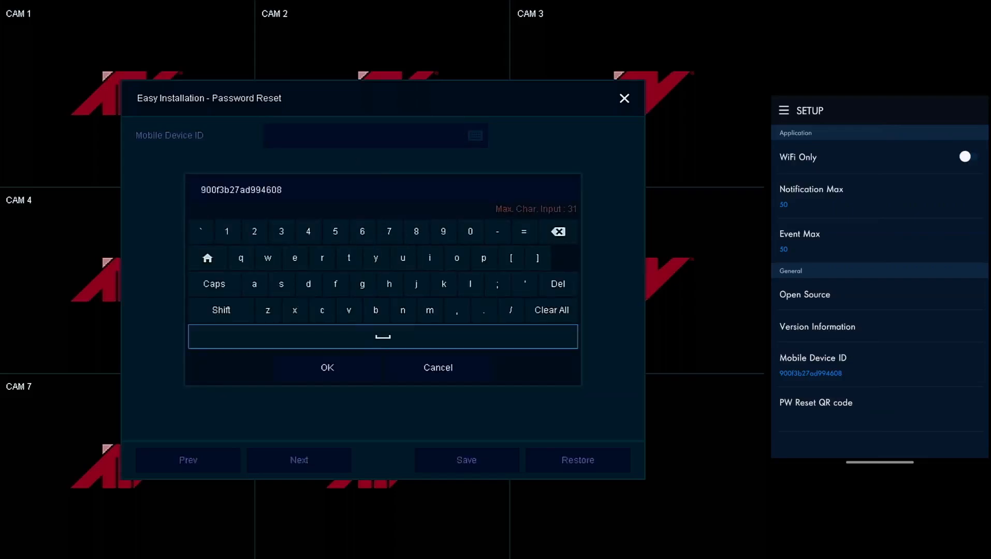
click(342, 364)
click(466, 459)
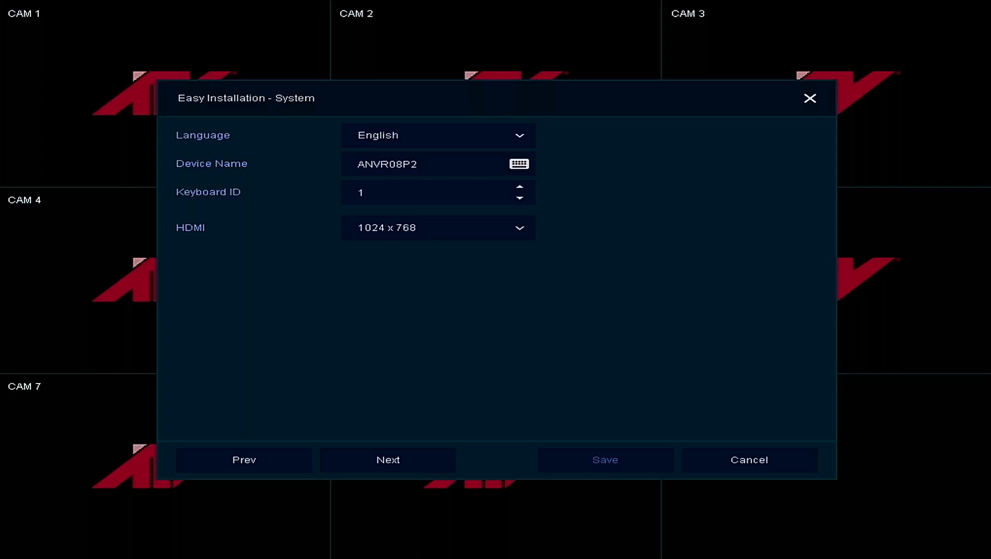
- Continue past the System page, set the WAN port to DHCP (Dynamic), save the network settings and advance to Time / Date
click(415, 454)
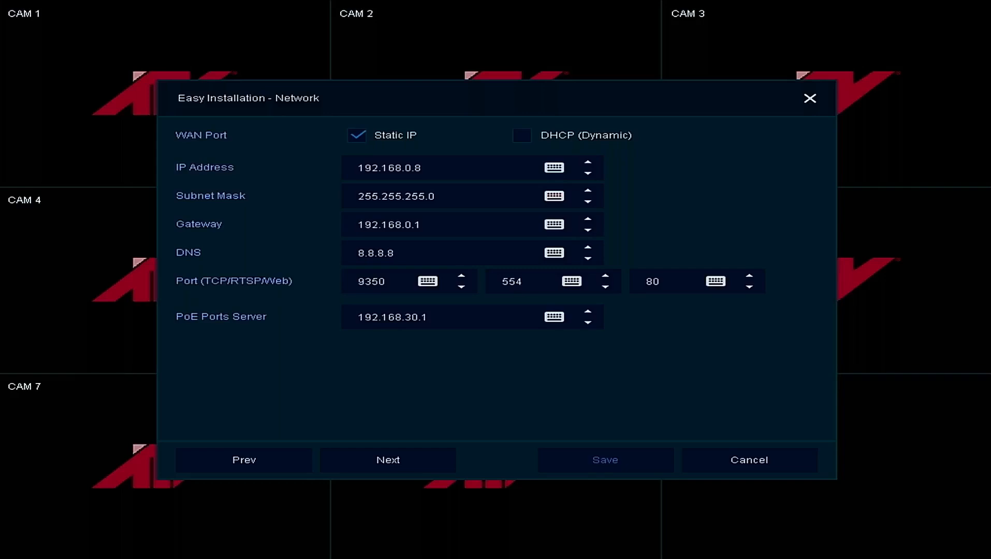
click(523, 136)
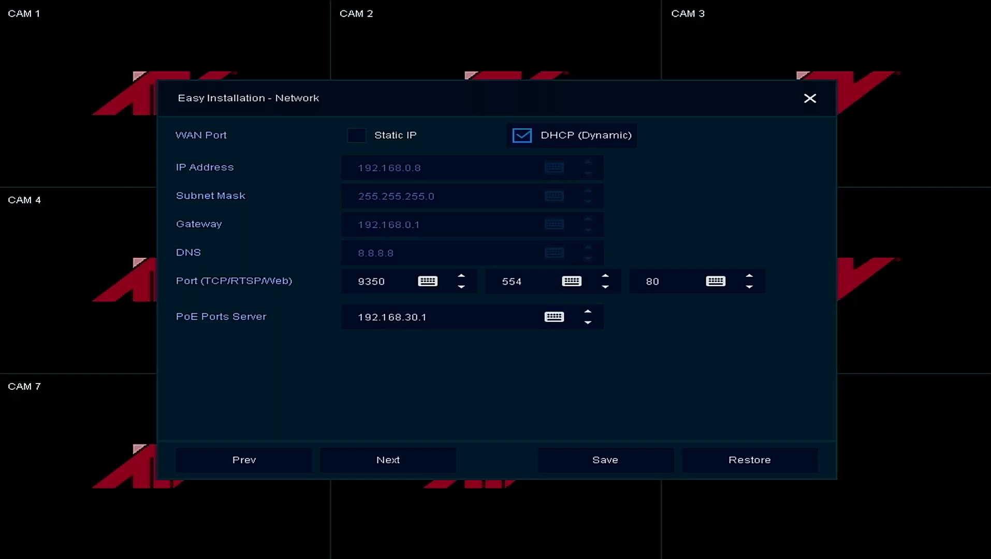
click(424, 138)
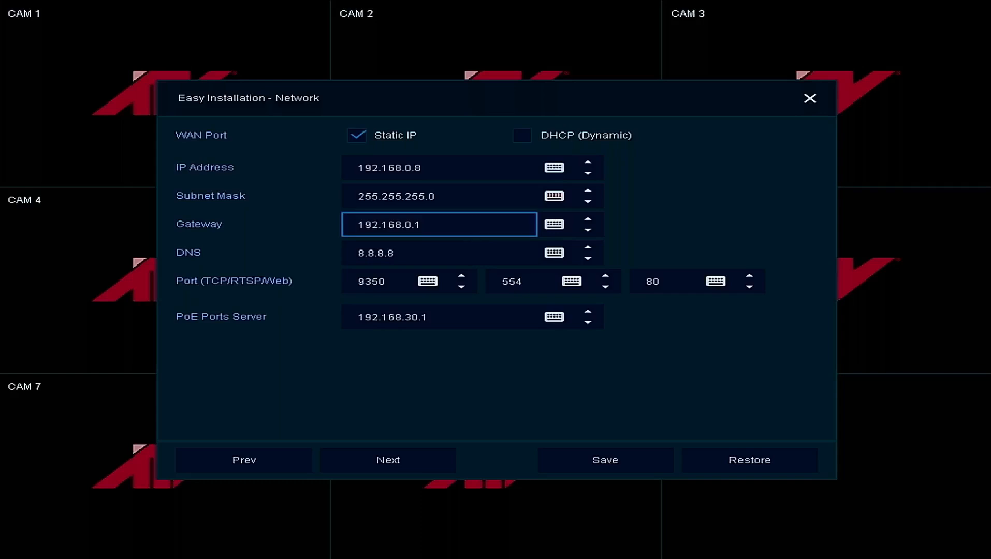
click(521, 135)
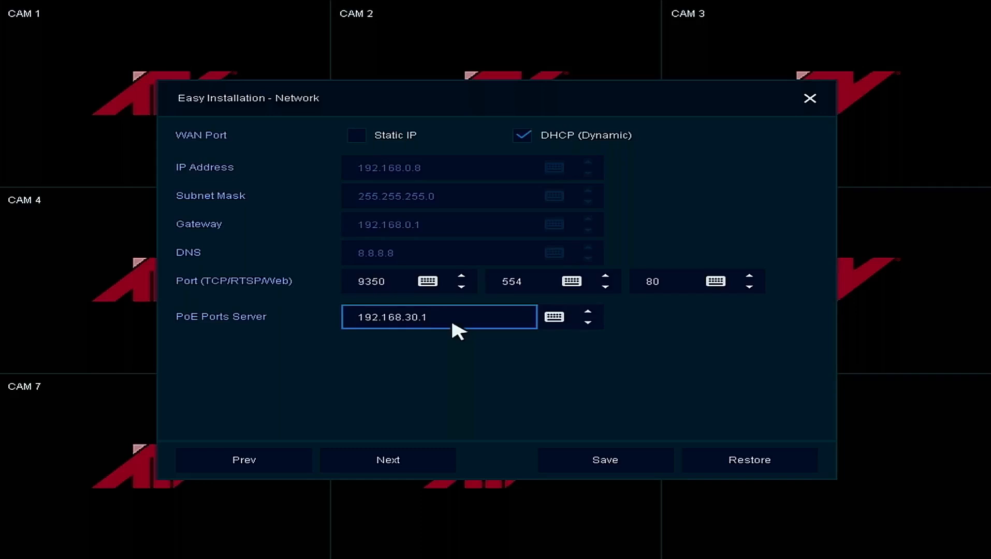
click(594, 462)
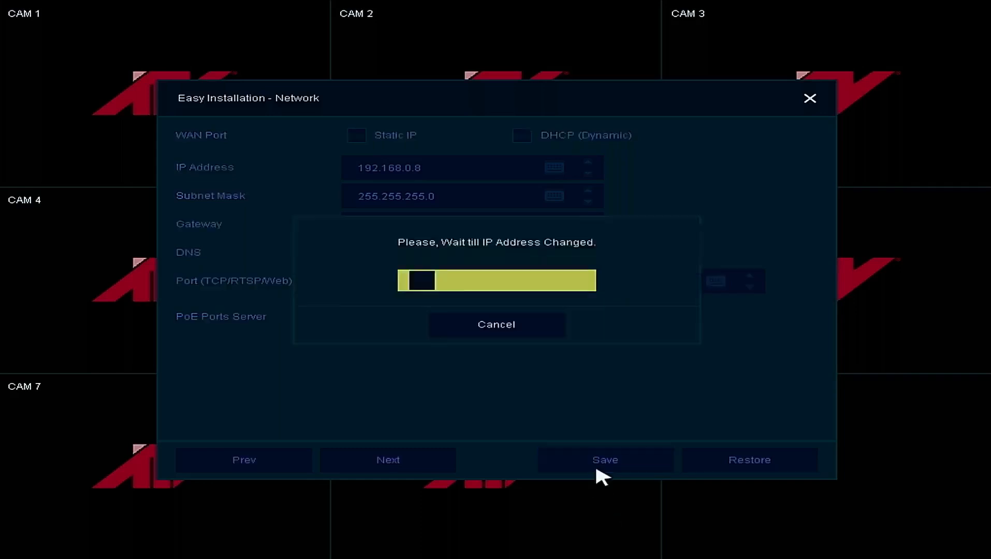
click(420, 462)
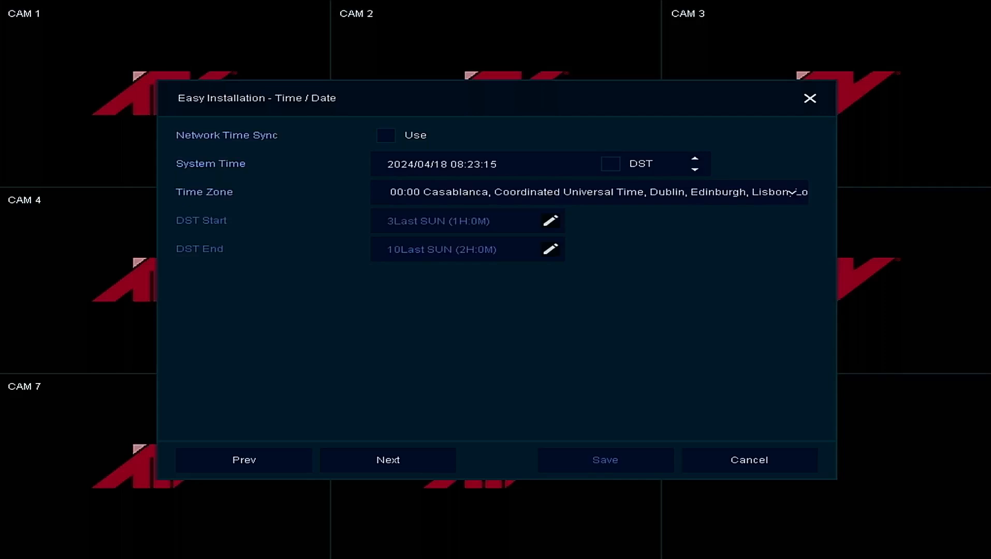
- Set the time zone to -06:00 Central Time (US & Canada) and enable DST for the system time
click(732, 181)
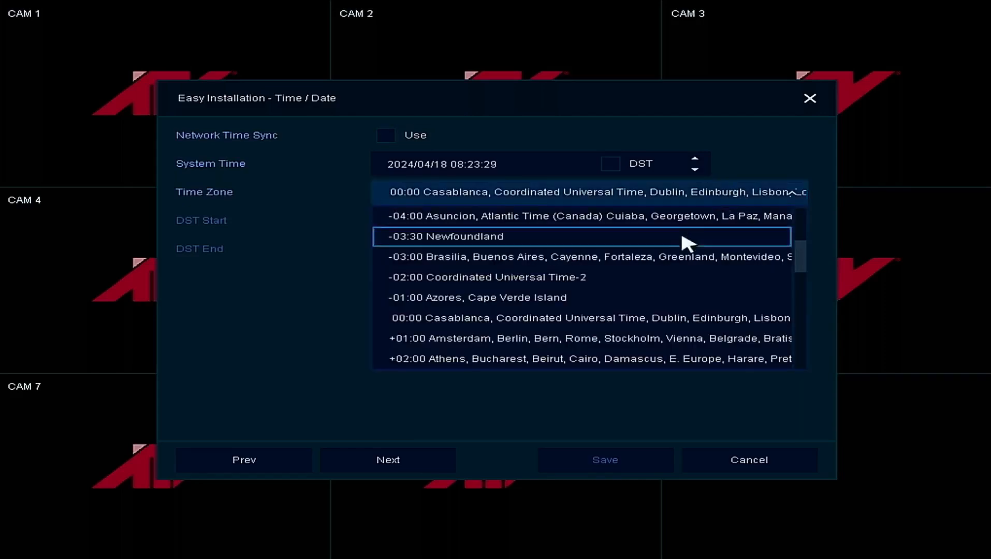
scroll(631, 275, up, 3)
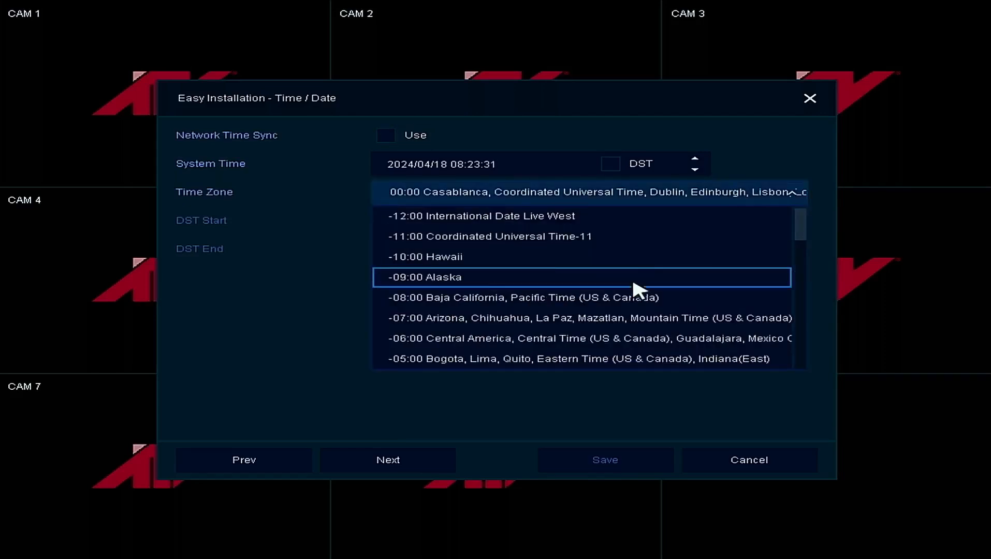
click(629, 338)
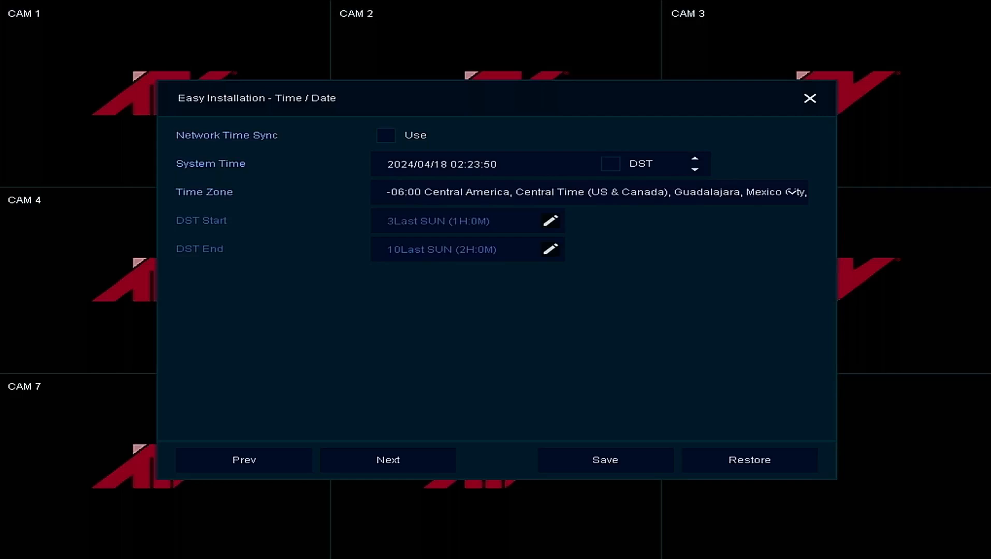
click(683, 199)
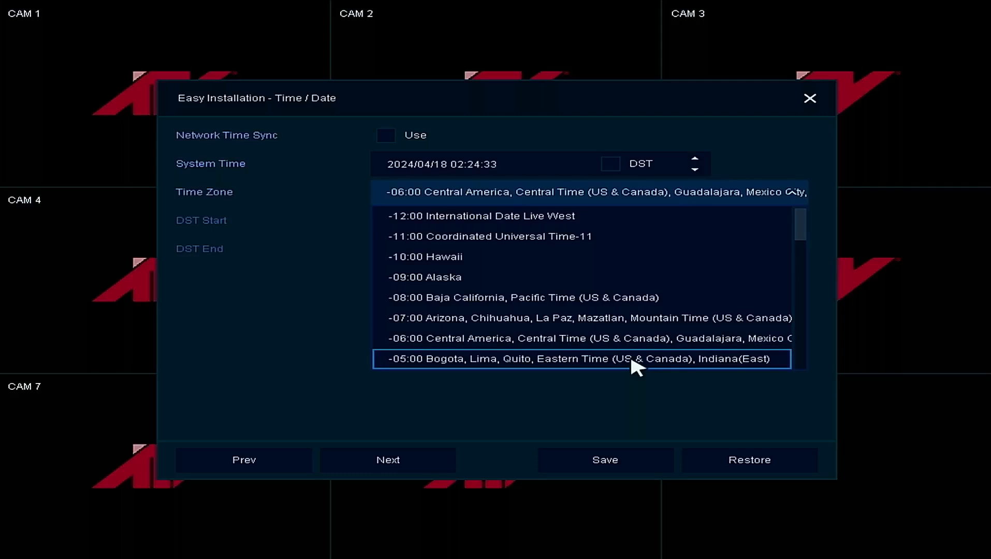
click(591, 198)
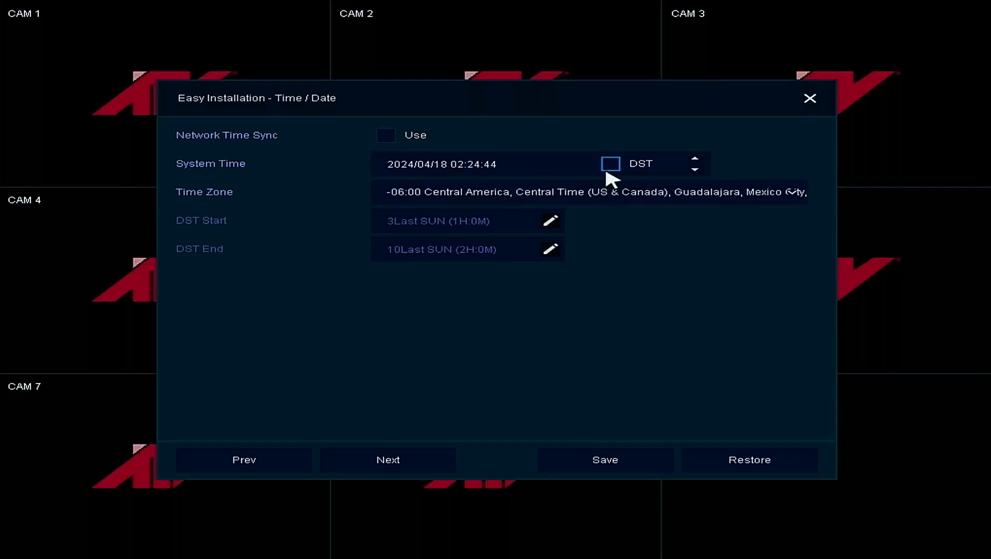
click(609, 170)
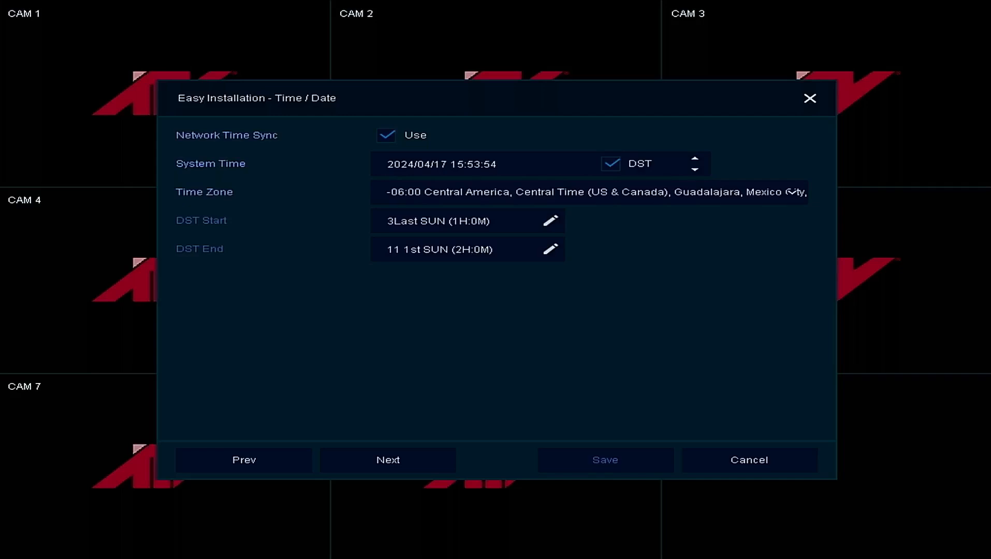
- Set the DST start to the 2nd Sunday of month 3 and apply it
click(547, 225)
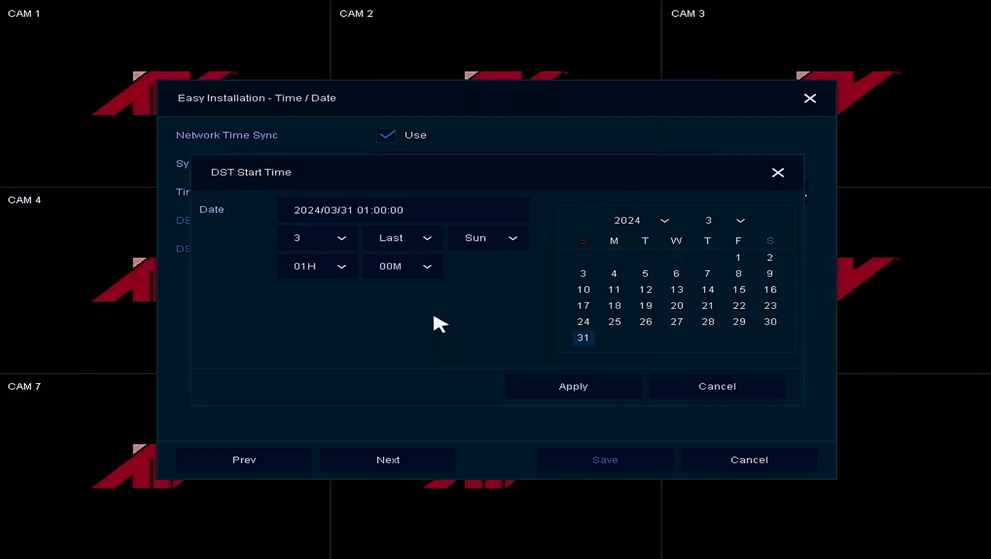
click(409, 235)
click(389, 281)
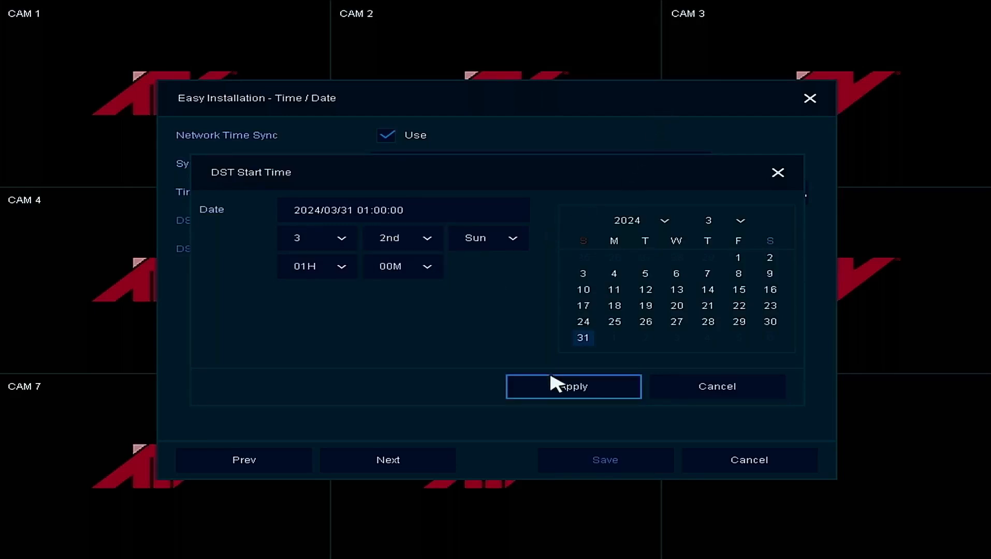
click(551, 383)
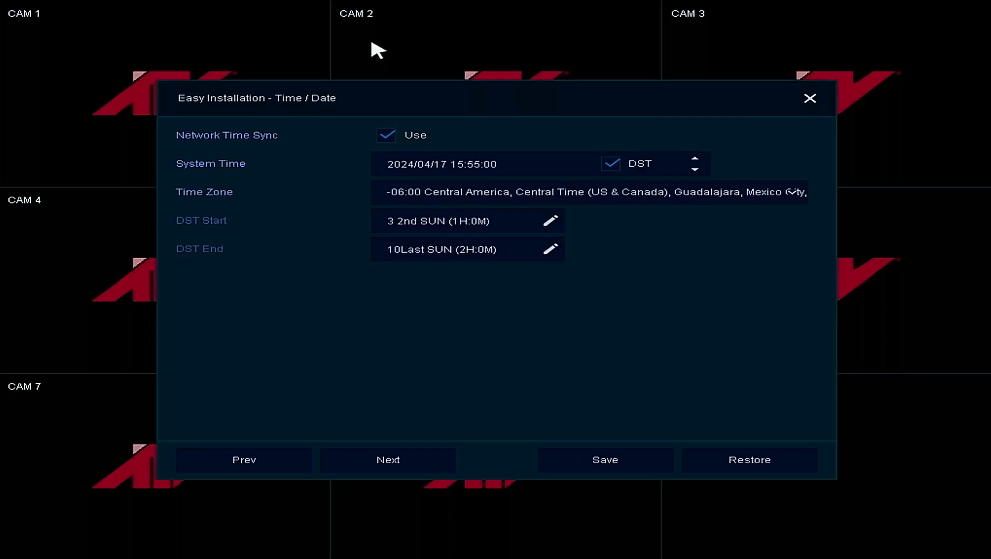
- Set the DST end to the 1st Sunday of month 11 and apply it
click(553, 249)
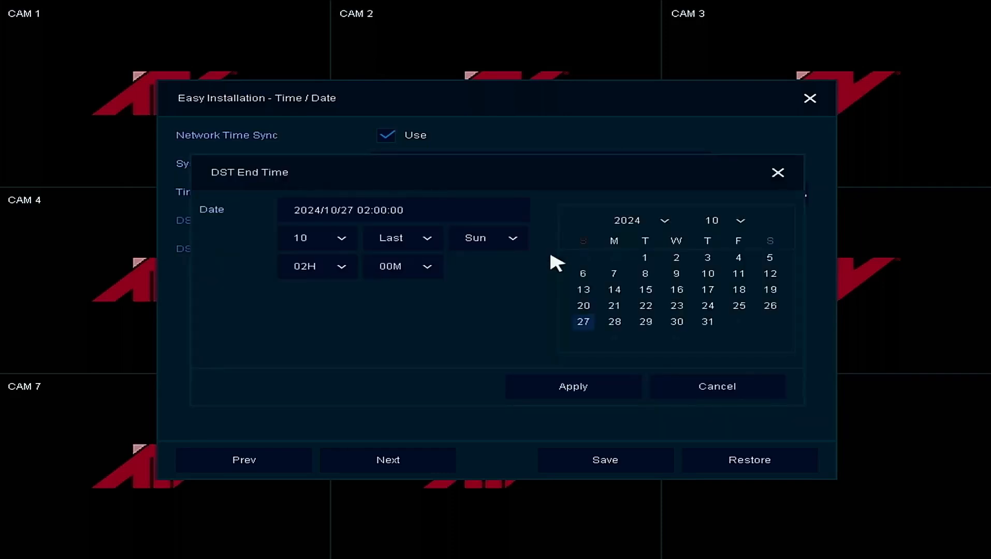
click(339, 241)
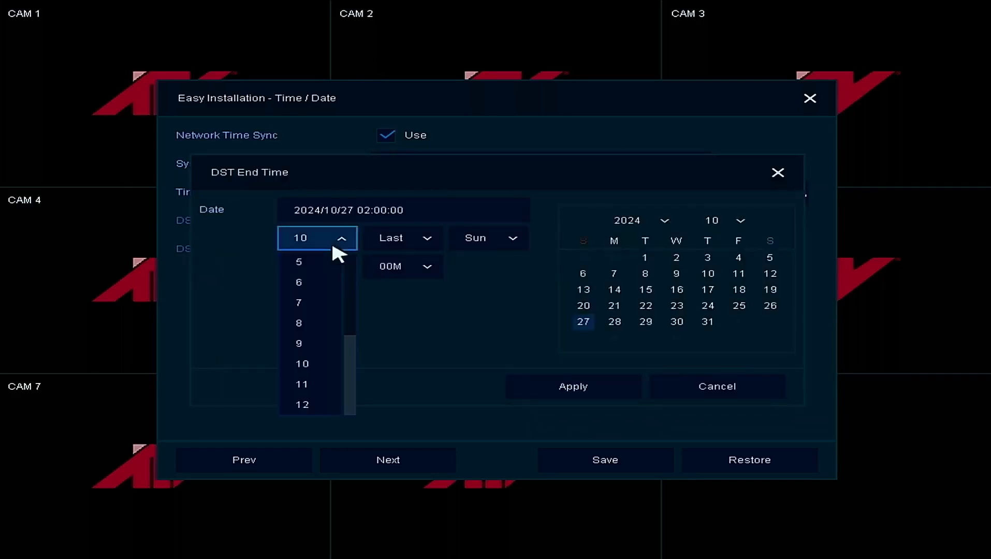
click(325, 385)
click(430, 236)
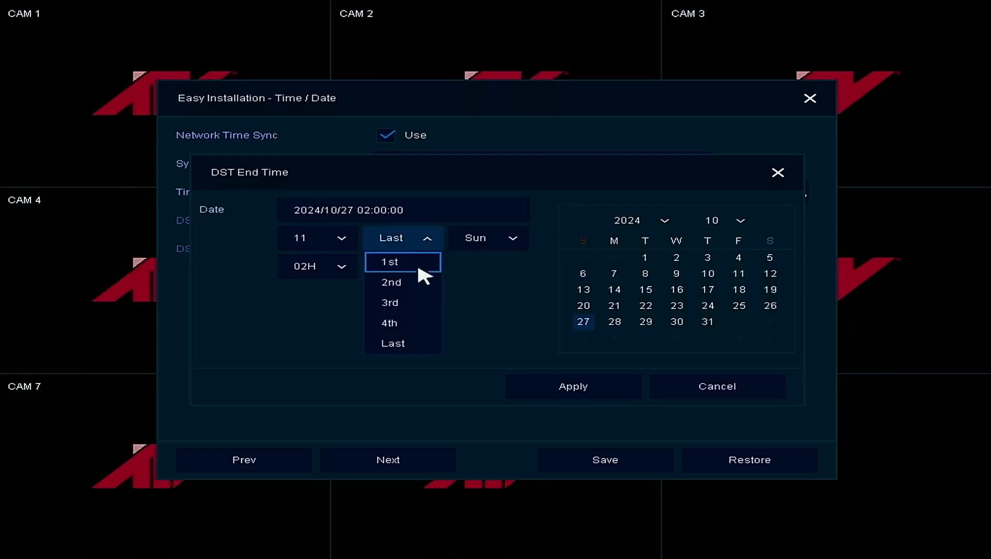
click(417, 262)
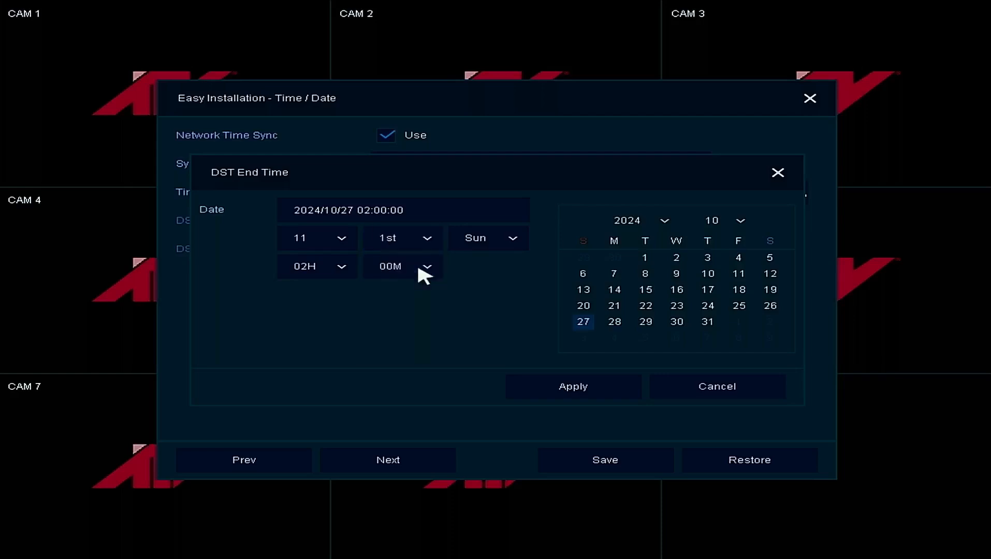
click(545, 386)
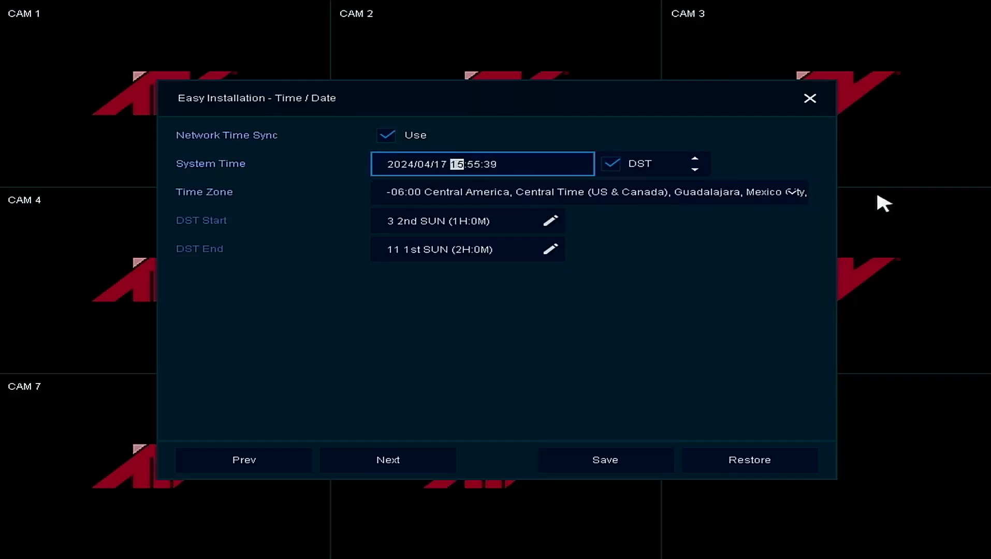
- Lower the system time's hour to 14 and return it to 15
click(694, 170)
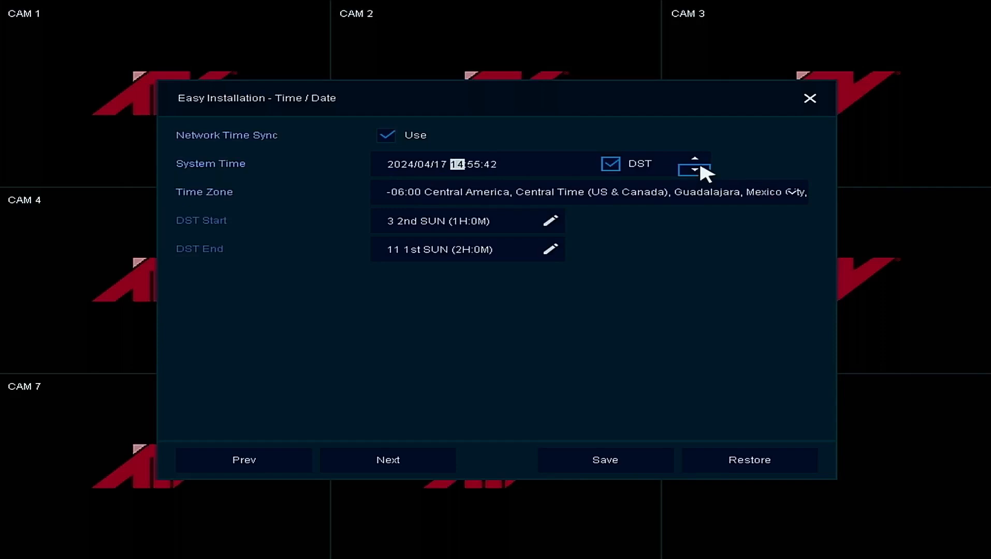
click(697, 159)
click(434, 171)
scroll(433, 171, down, 1)
scroll(433, 171, up, 1)
- Save the system time, enable Network Time Sync, save again accepting the playback-time warning, and advance to Auto Upgrade
click(610, 459)
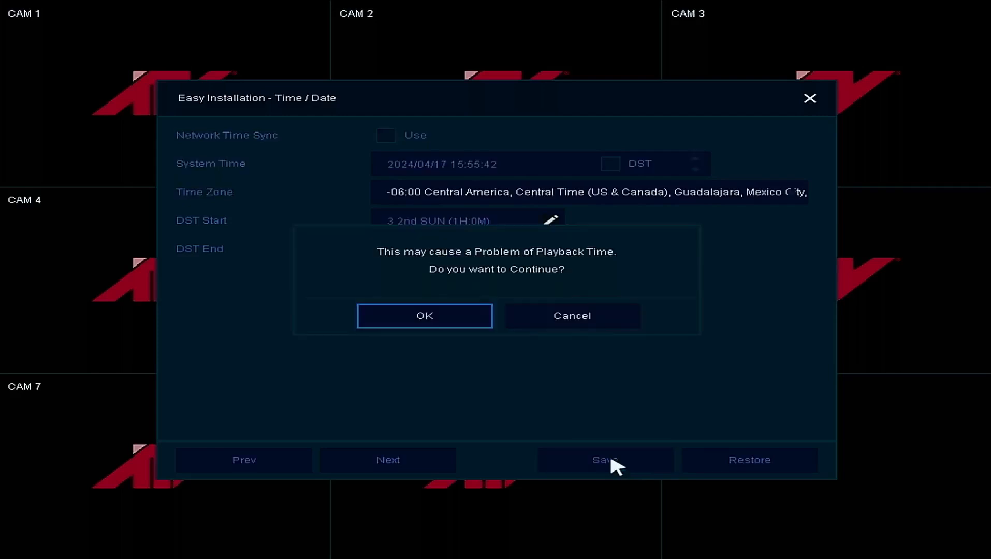
click(467, 318)
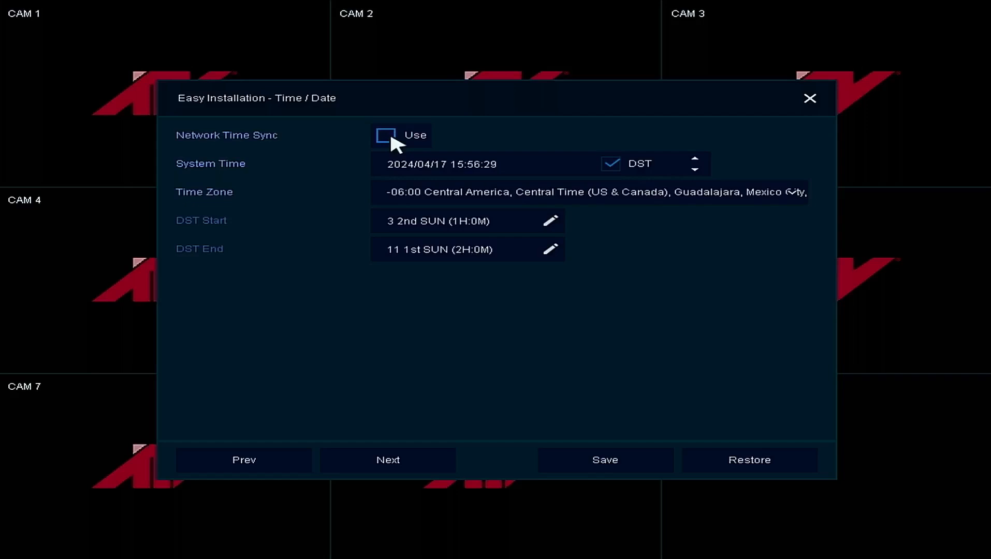
click(387, 136)
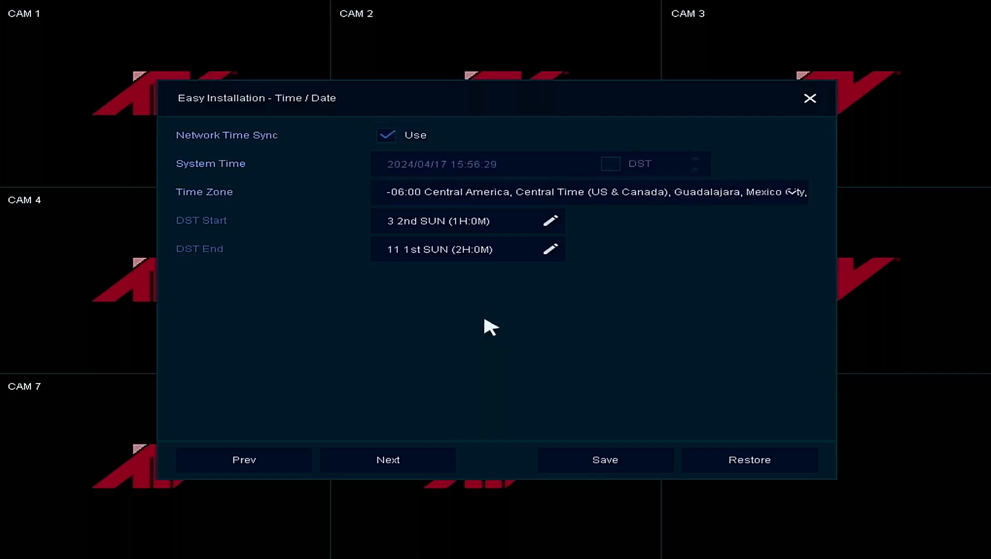
click(583, 460)
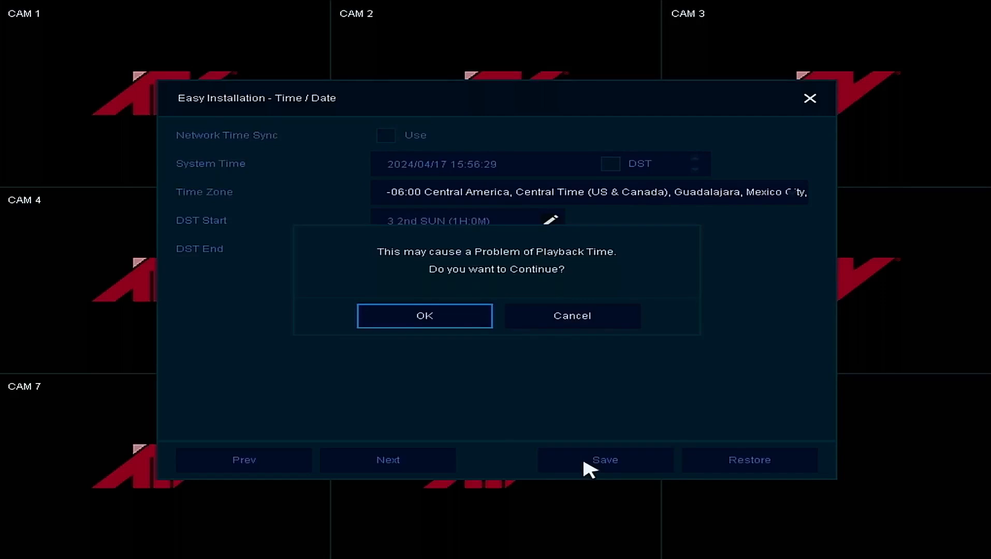
click(454, 327)
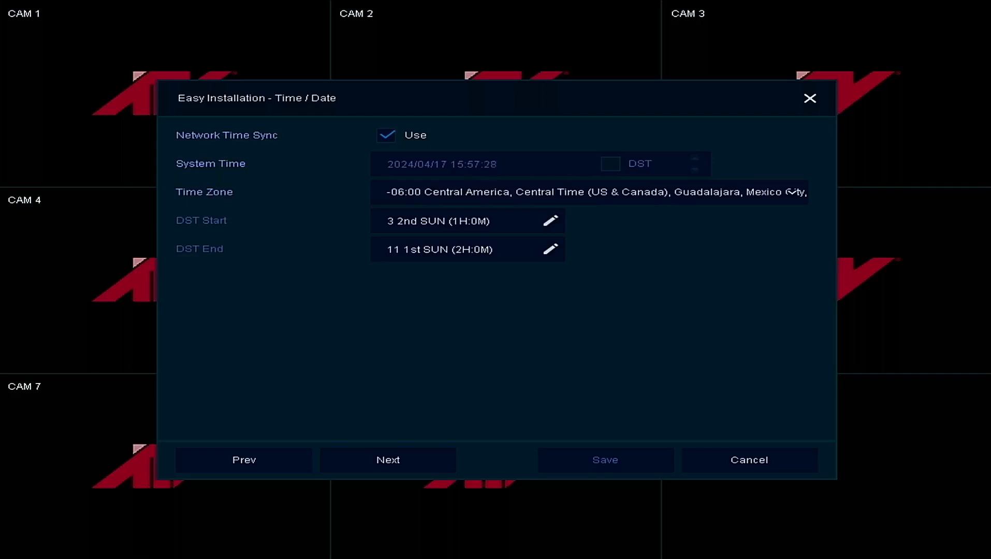
click(416, 458)
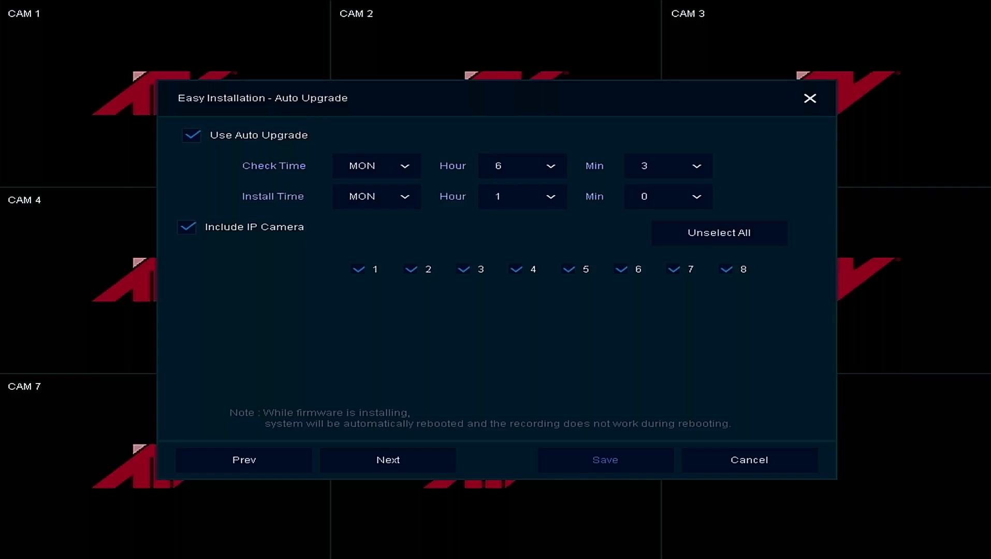
- Set the Auto Upgrade install day to SUN, save it and advance to the final wizard page
click(396, 198)
click(369, 239)
click(382, 200)
click(362, 223)
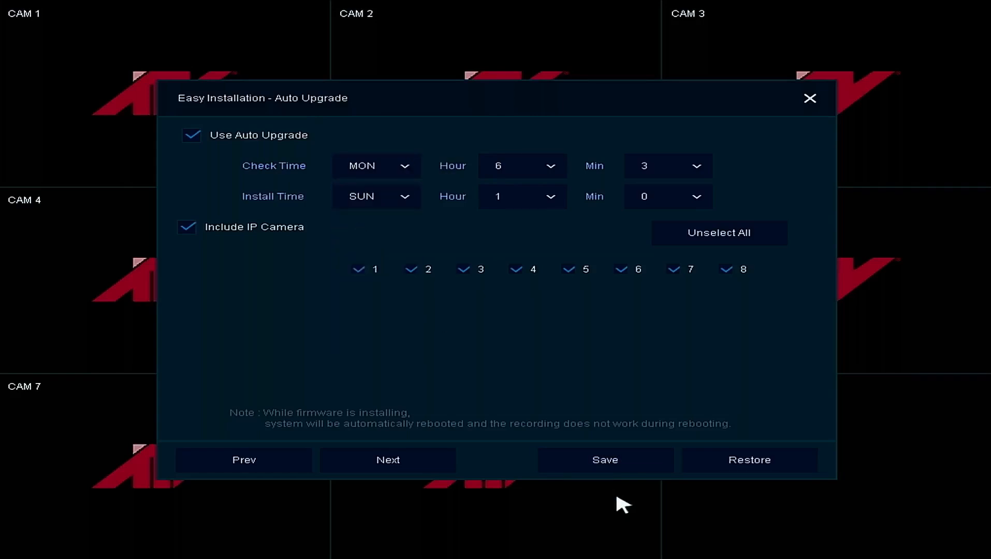
click(599, 465)
click(441, 460)
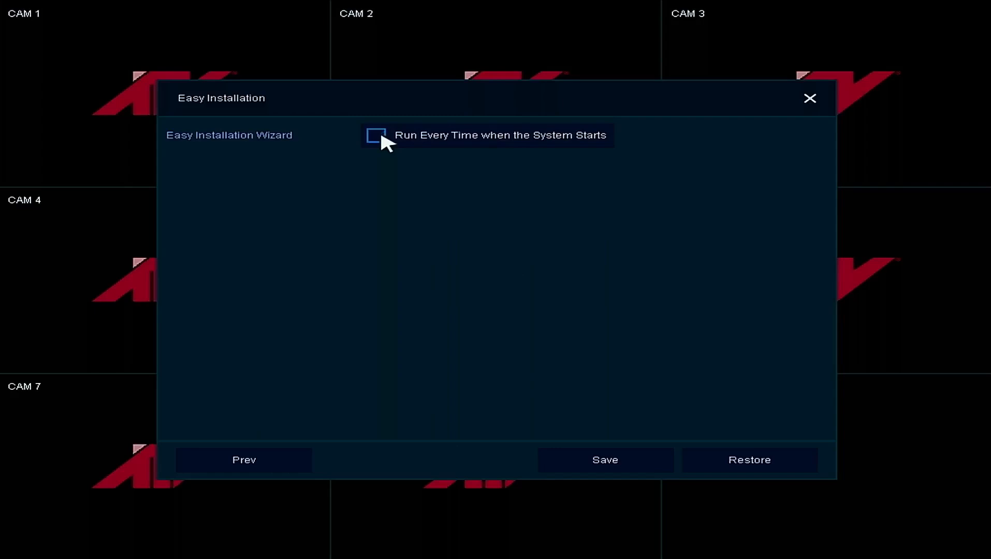
- Save the wizard with Run Every Time when the System Starts turned off and finish Easy Installation
click(599, 471)
click(807, 470)
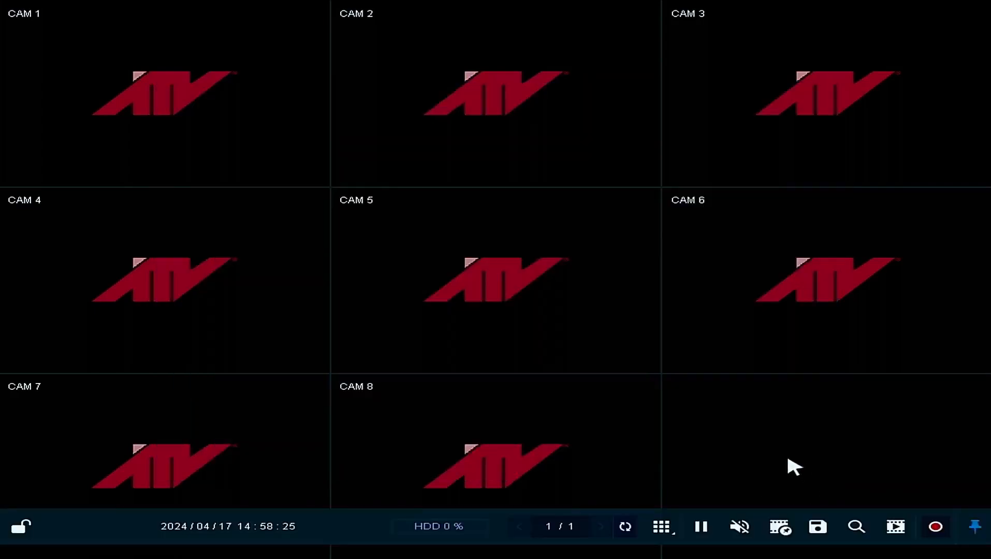